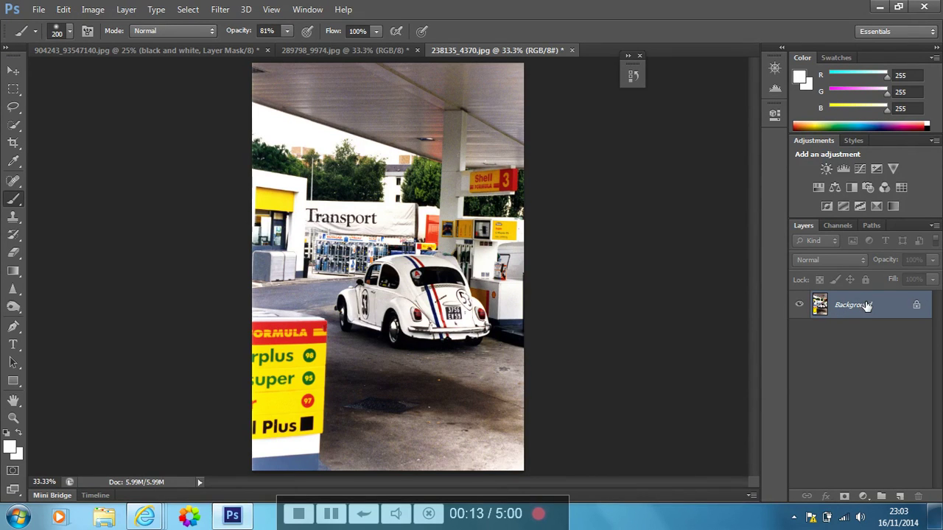
Duplicate the Background layer and rename the copy "black and white".
left_click_drag(867, 305, 900, 496)
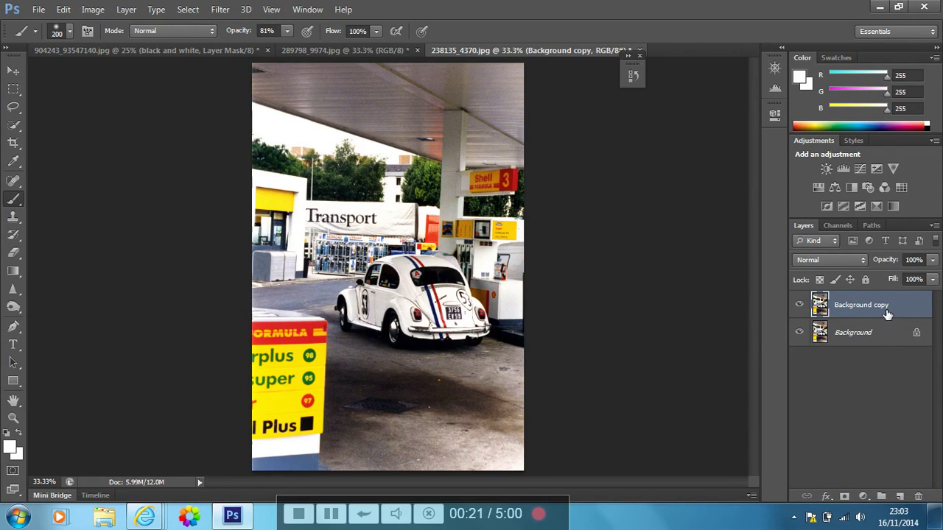
double_click(861, 305)
type("black and white")
left_click(912, 310)
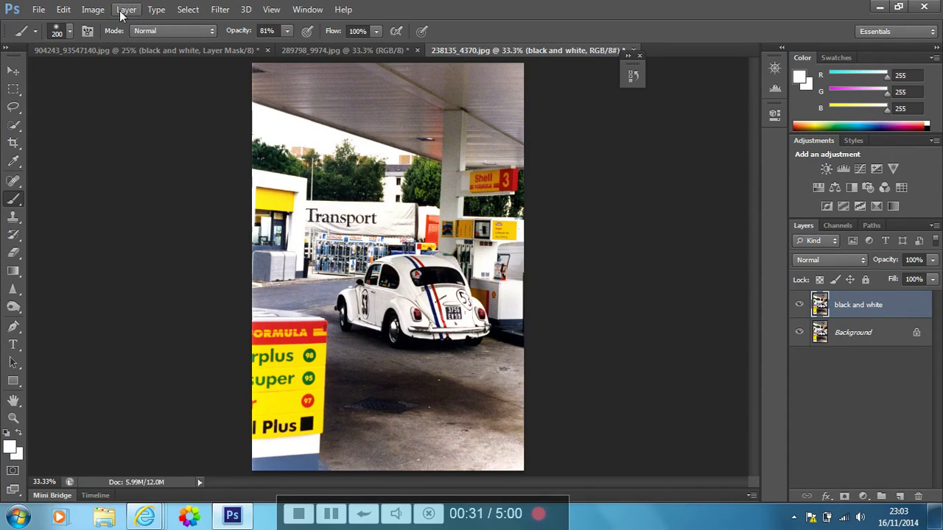
Convert the "black and white" layer to monochrome with the Black & White adjustment, using its Default preset.
left_click(93, 9)
mouse_move(113, 47)
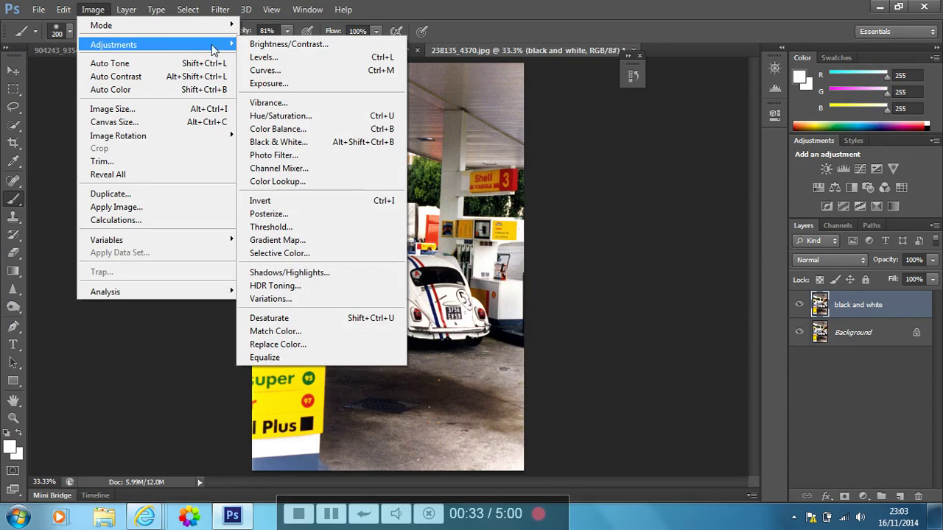
left_click(280, 144)
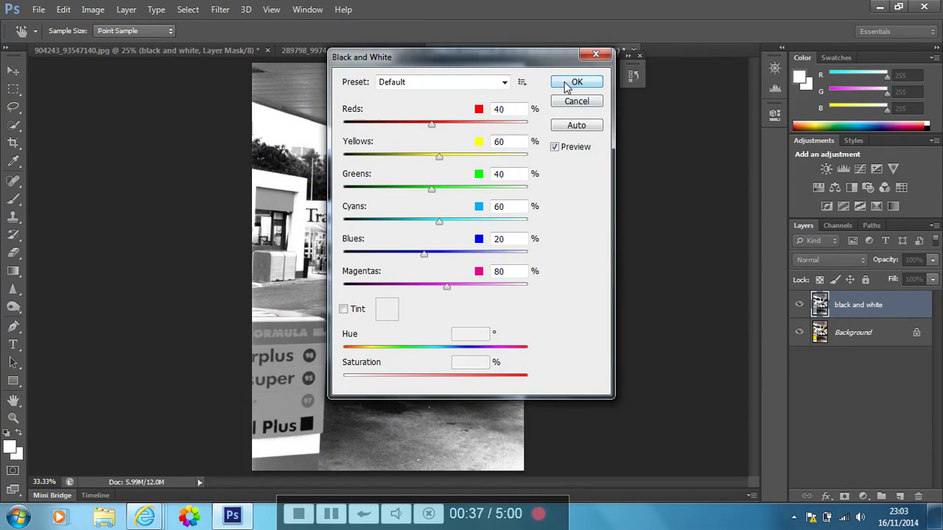
left_click(567, 86)
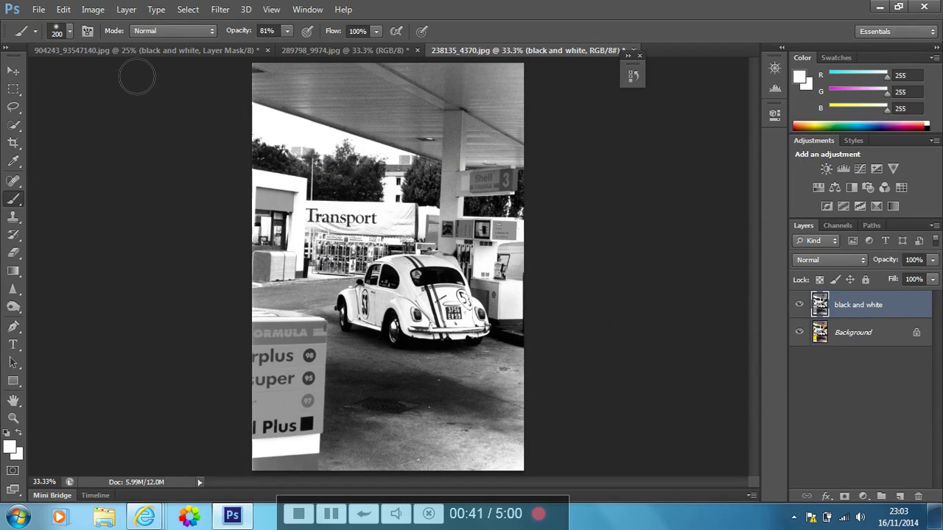
Apply a Levels adjustment to the "black and white" layer with input levels 18, 1.11 and 251.
left_click(93, 9)
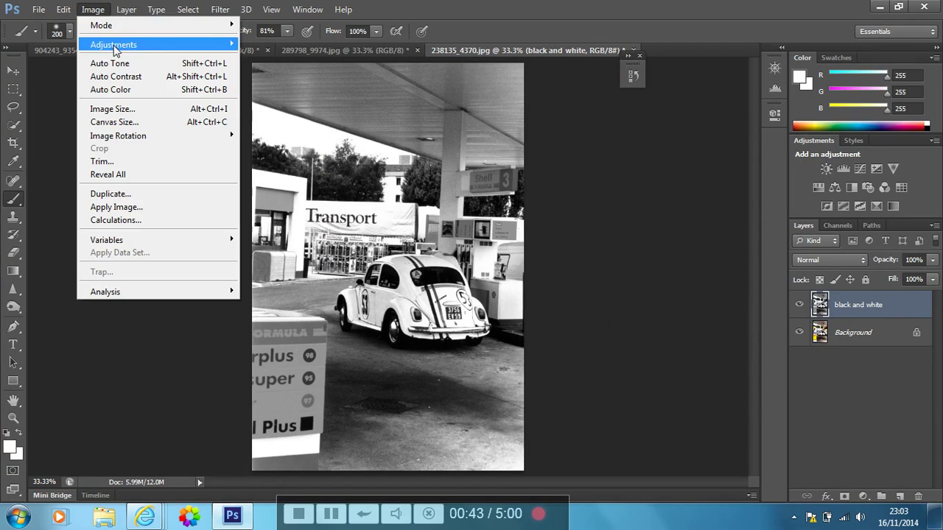
mouse_move(116, 50)
left_click(309, 58)
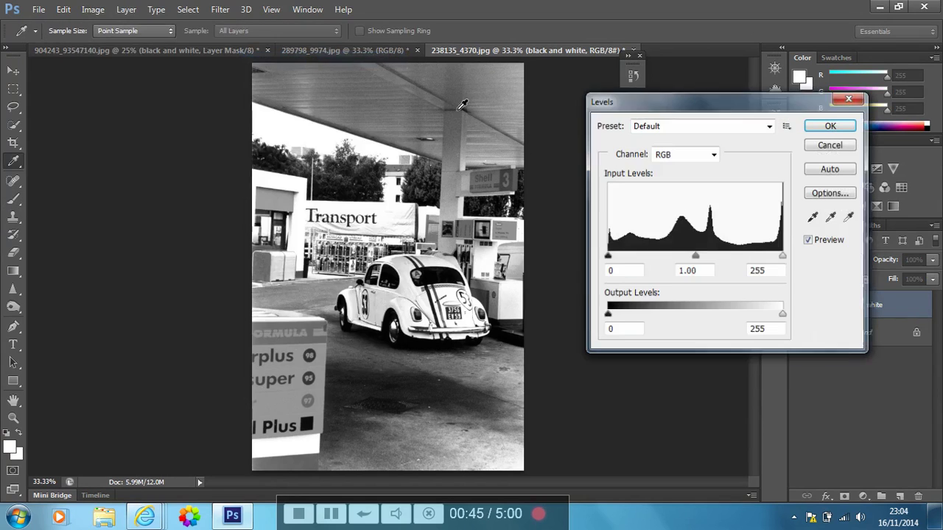
left_click_drag(607, 256, 609, 260)
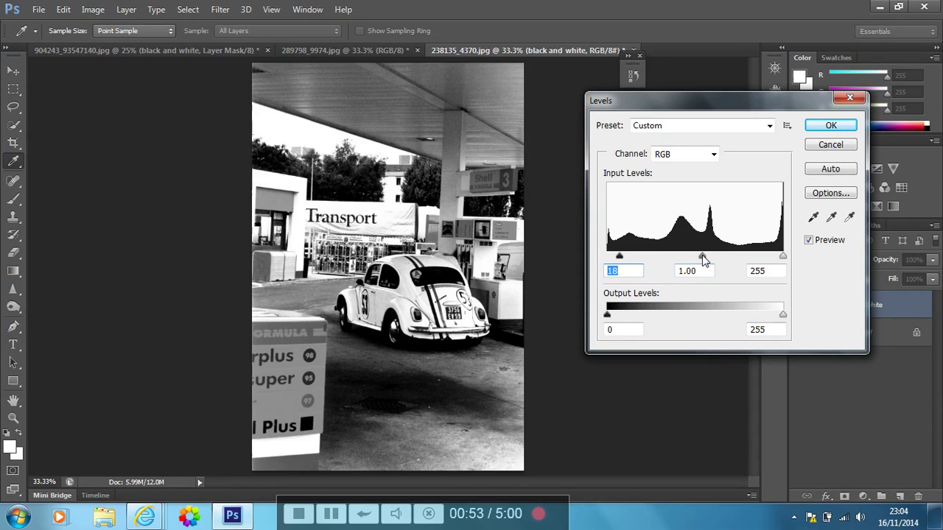
left_click_drag(697, 258, 695, 257)
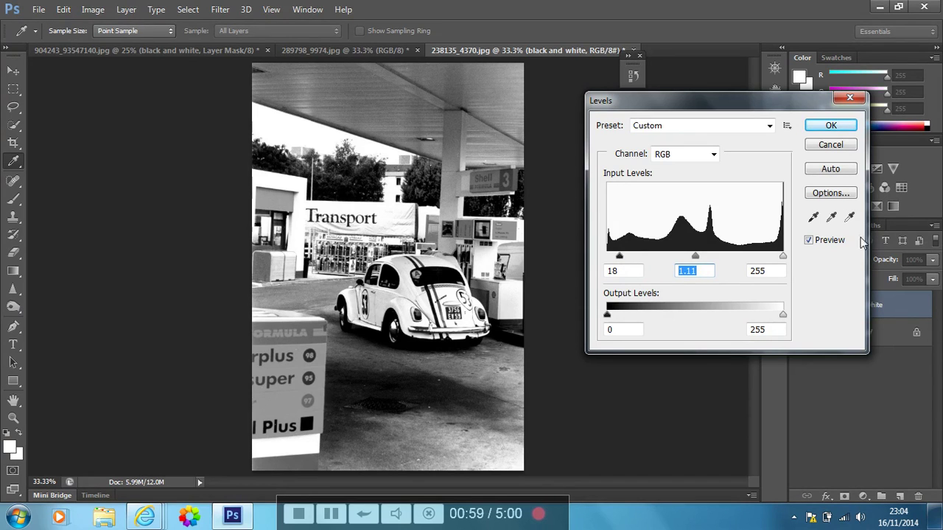
left_click(780, 257)
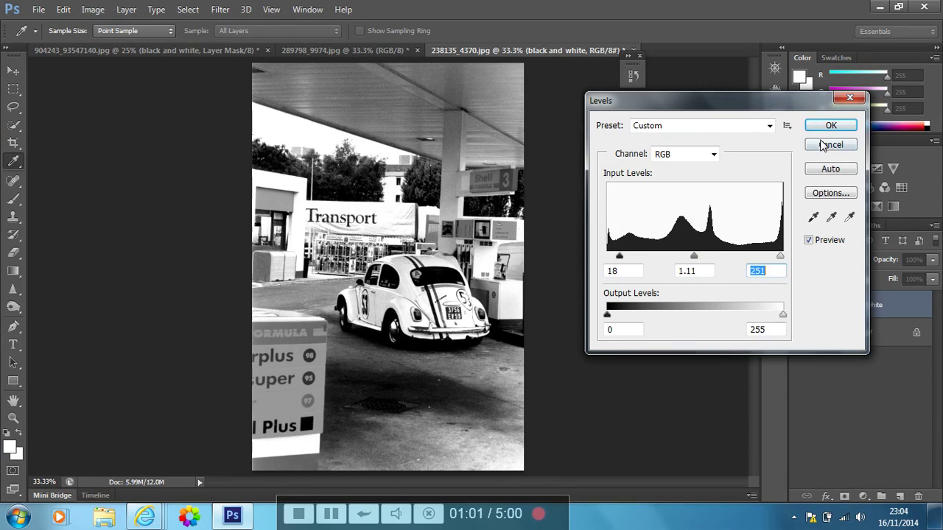
left_click(828, 126)
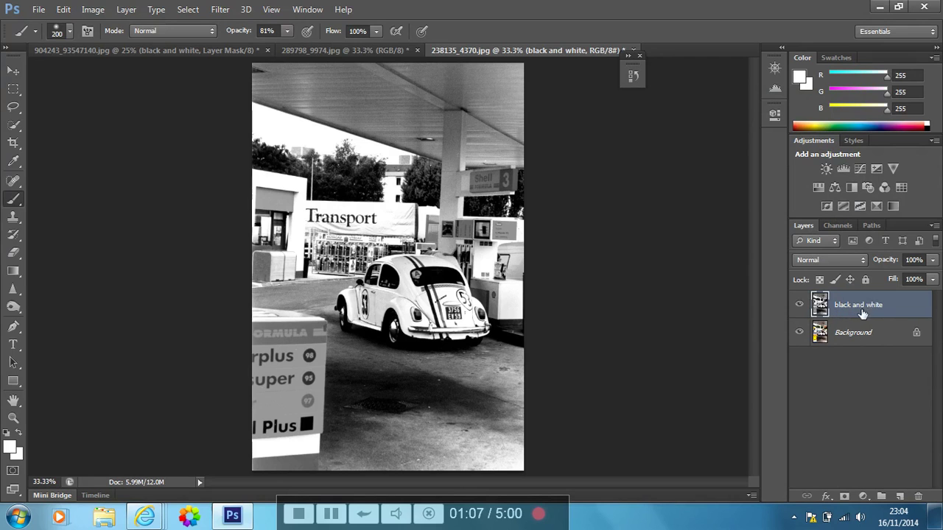
Add a Hide All layer mask to the "black and white" layer.
left_click(128, 10)
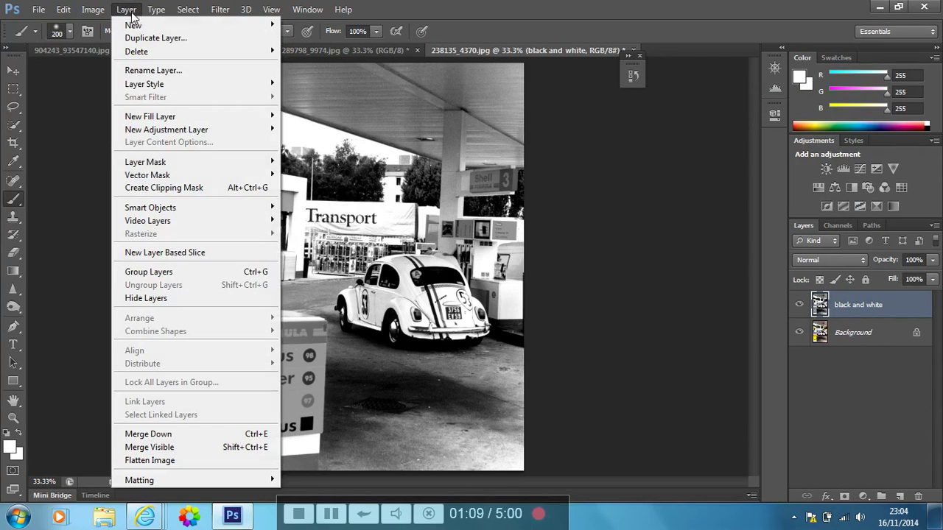
mouse_move(221, 162)
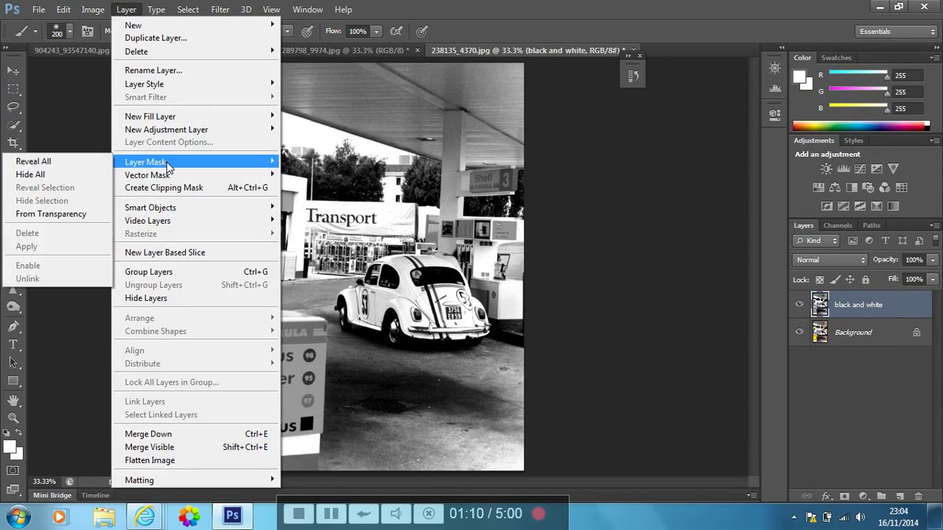
left_click(83, 184)
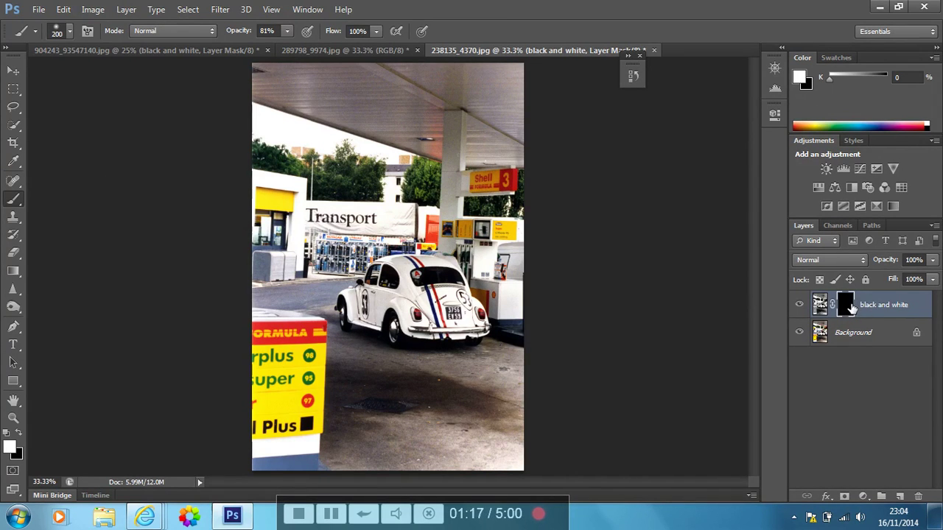
Choose the Brush tool and set the foreground colour to white (ffffff).
right_click(19, 199)
left_click(67, 196)
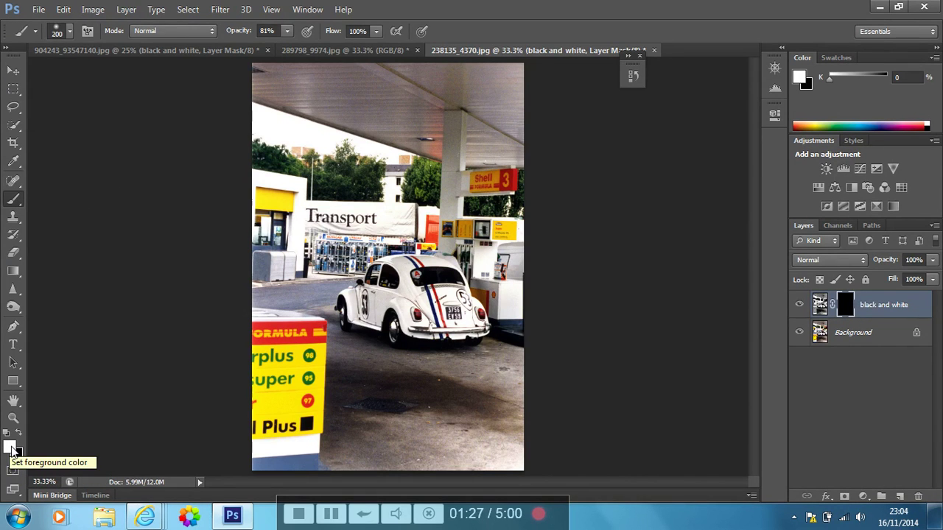
left_click(10, 449)
left_click_drag(321, 161, 283, 127)
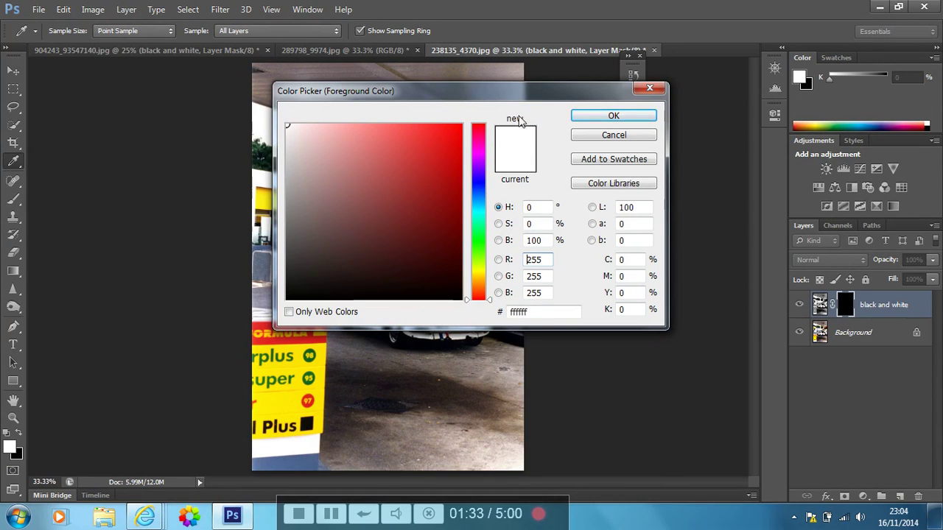
left_click(611, 115)
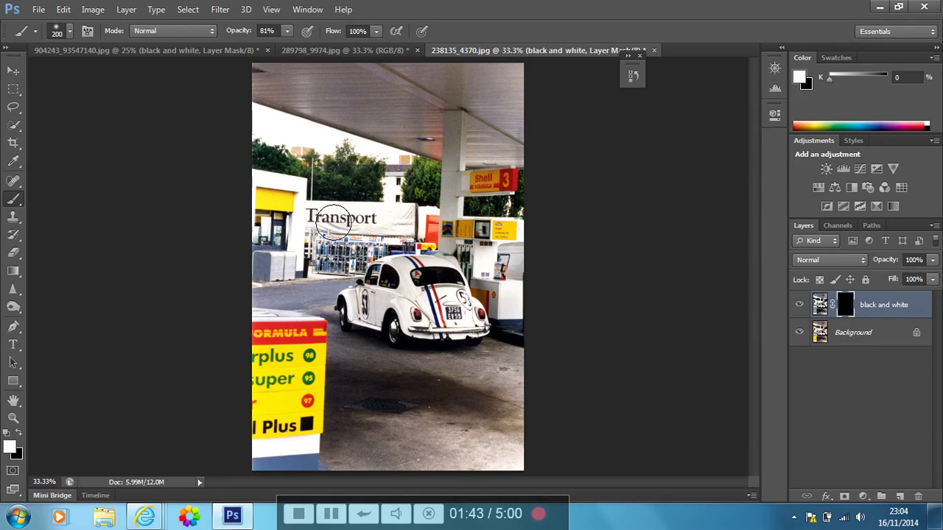
Enlarge the brush to 500 pixels and paint white on the mask over the canopy, trees, shop building and Shell sign.
key("bracketright")
key("bracketright")
key("bracketright")
key("bracketright")
scroll(360, 249, "up", 3)
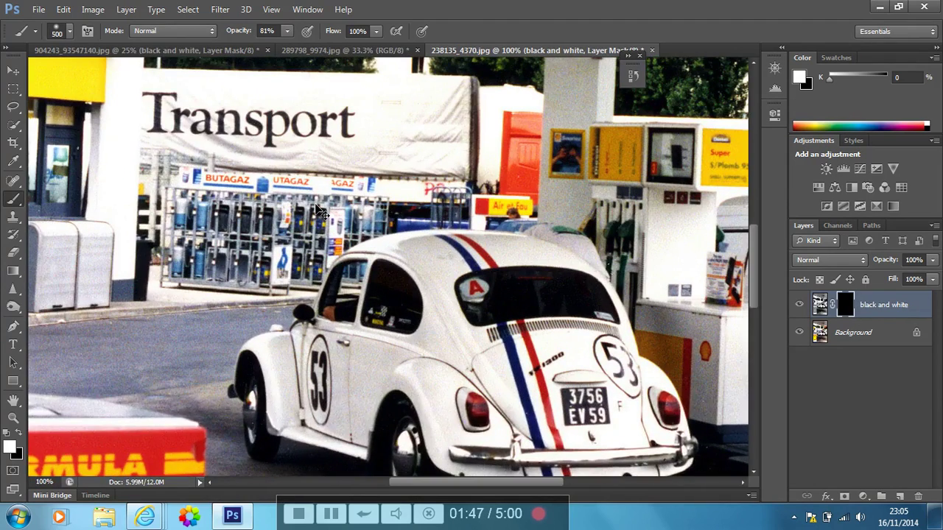
scroll(318, 209, "down", 3)
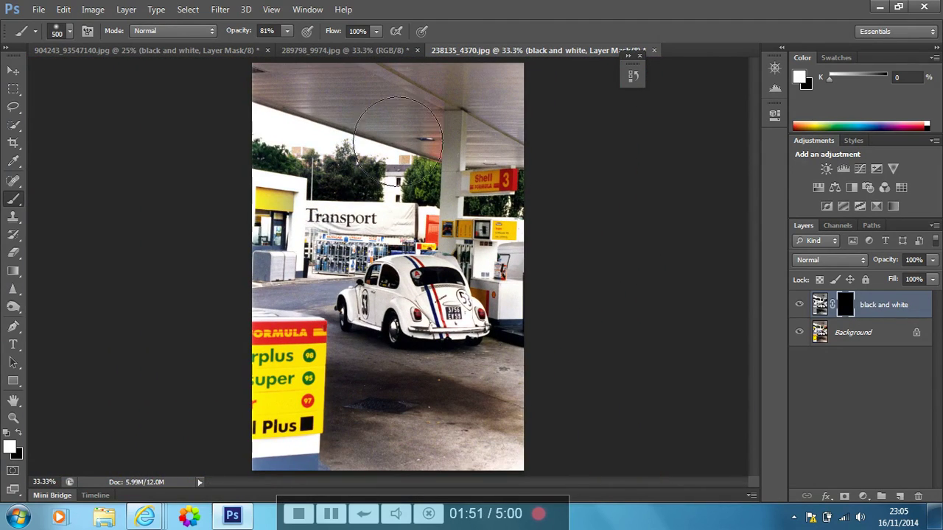
mouse_move(335, 188)
left_mouse_down()
mouse_move(338, 247)
mouse_move(491, 165)
mouse_move(539, 203)
mouse_move(545, 230)
left_mouse_up()
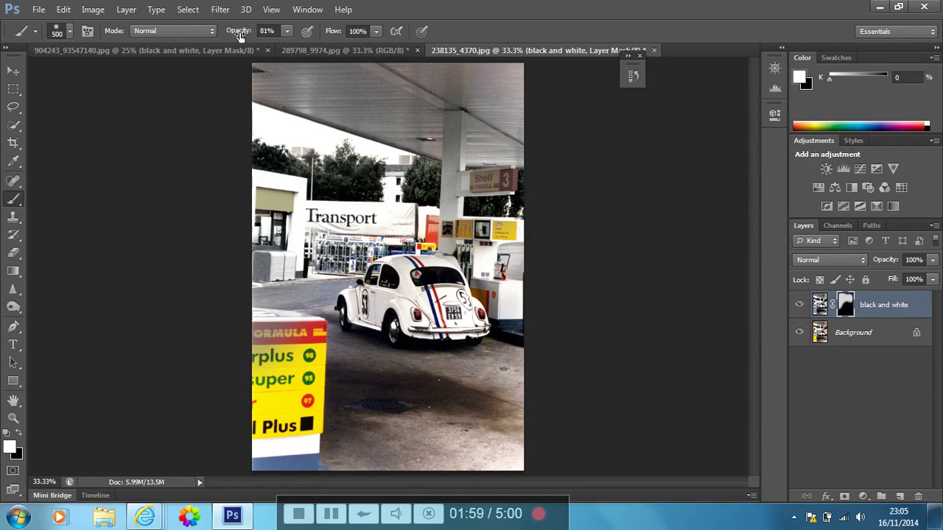
Set the brush opacity to 90% and paint white on the mask over the yellow price board, forecourt, truck and fuel pumps.
left_click(287, 31)
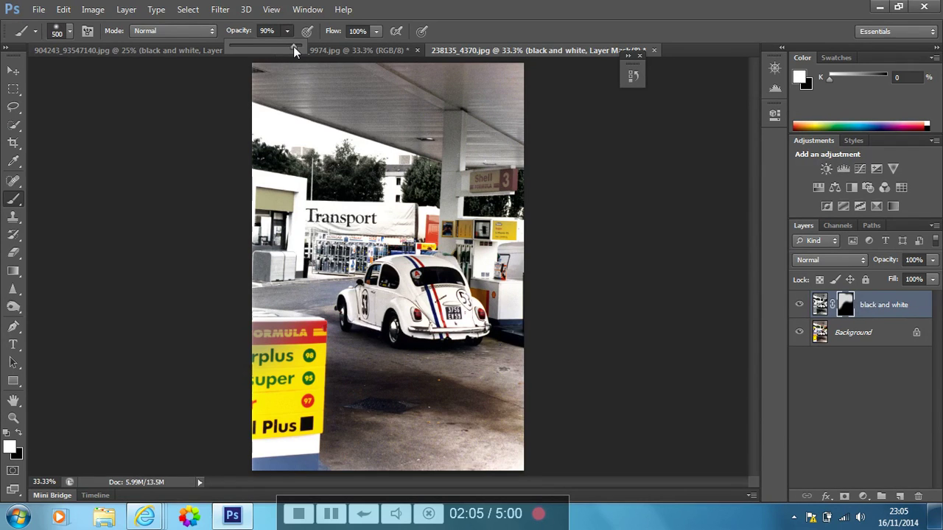
mouse_move(293, 46)
left_mouse_down()
mouse_move(302, 45)
mouse_move(293, 44)
left_mouse_up()
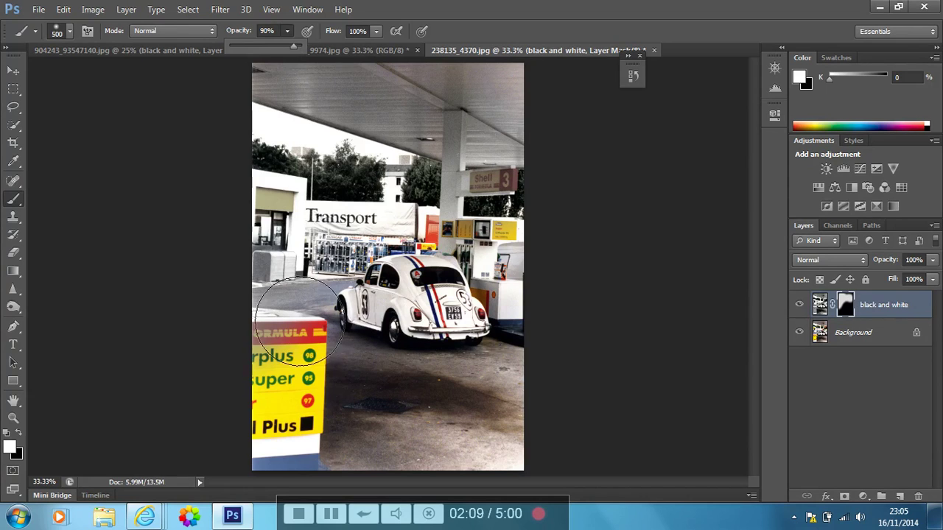
mouse_move(298, 322)
left_mouse_down()
mouse_move(284, 397)
mouse_move(339, 434)
mouse_move(336, 378)
mouse_move(360, 426)
mouse_move(294, 479)
mouse_move(541, 471)
mouse_move(560, 486)
mouse_move(364, 405)
mouse_move(273, 508)
mouse_move(308, 138)
mouse_move(400, 175)
left_mouse_up()
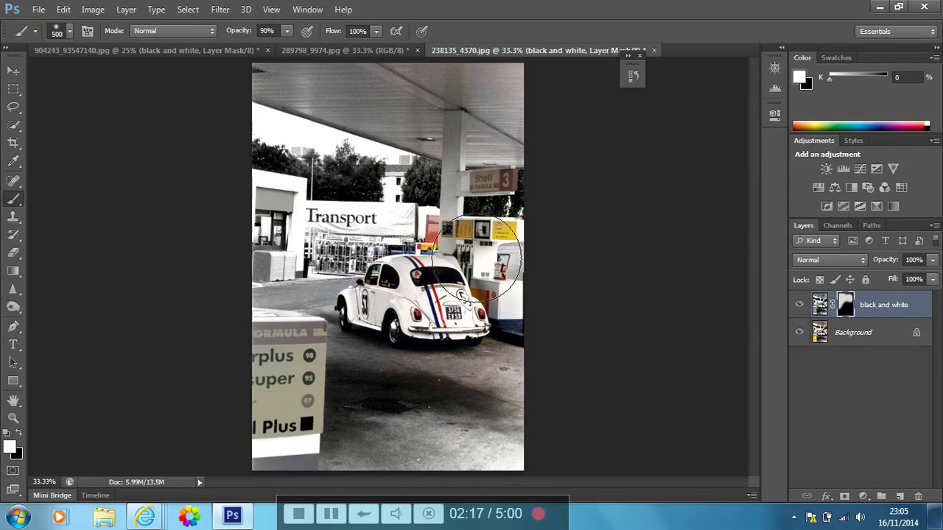
left_click_drag(477, 257, 581, 263)
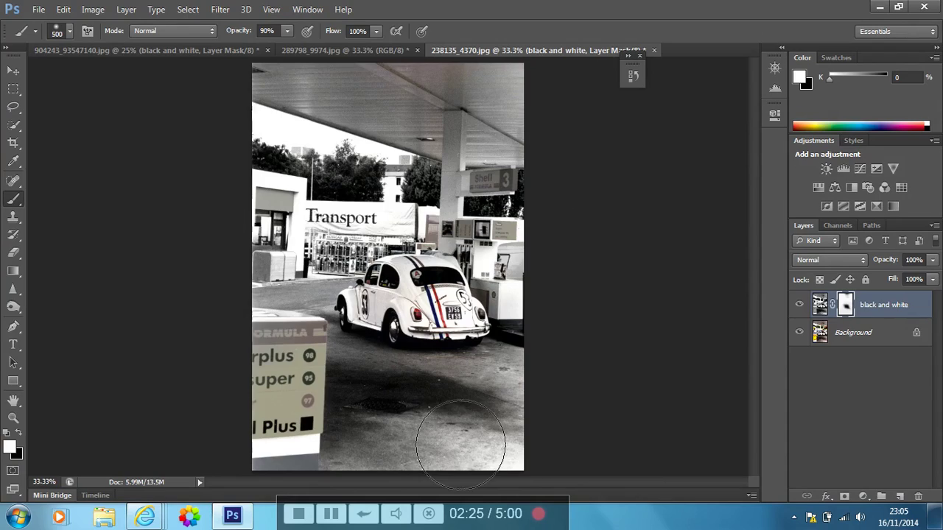
Paint black on the layer mask over the Beetle with a 150-pixel brush to restore the car's original colours.
key("ctrl+plus")
key("ctrl+plus")
key("ctrl+plus")
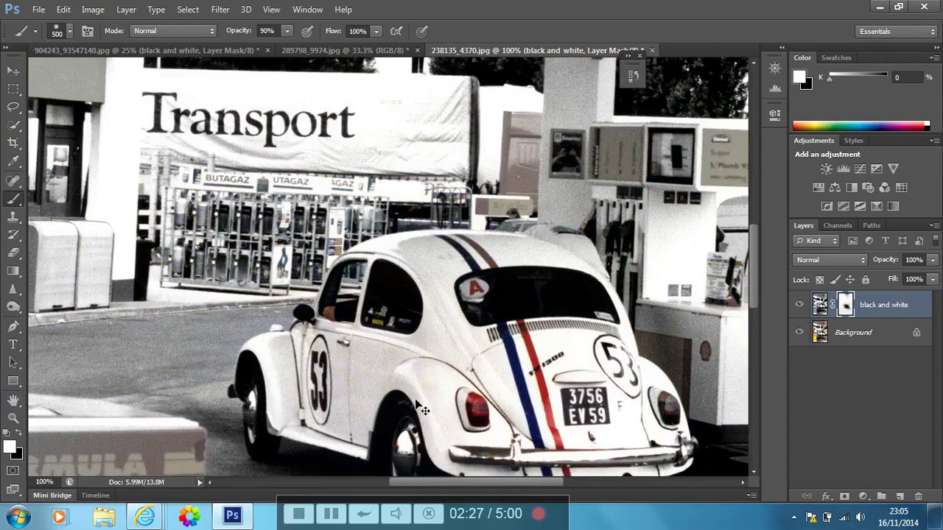
key("ctrl+plus")
key("ctrl+minus")
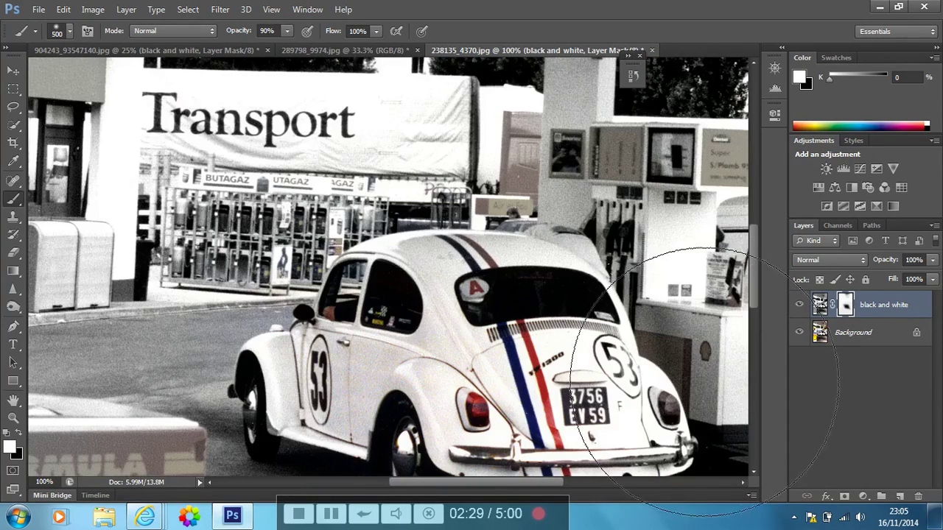
key("bracketleft")
key("bracketleft")
key("bracketleft")
key("bracketleft")
key("bracketleft")
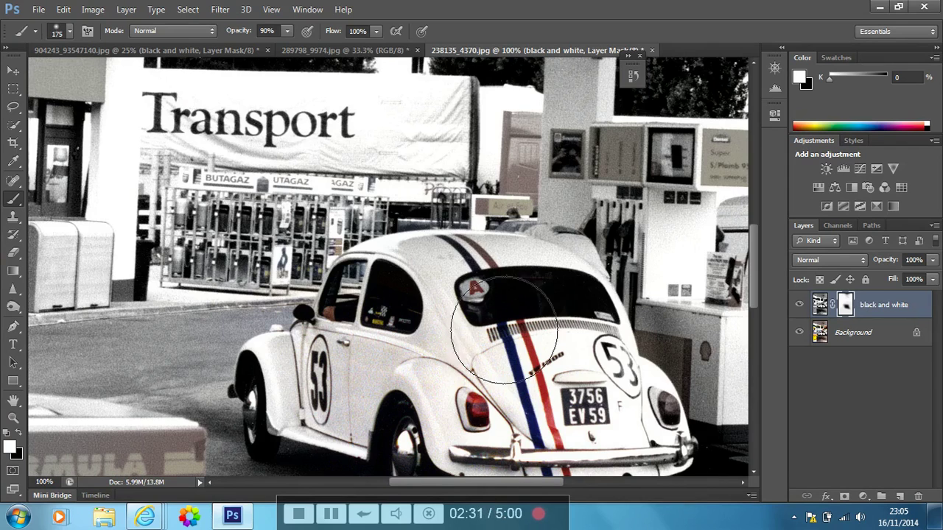
left_click(17, 433)
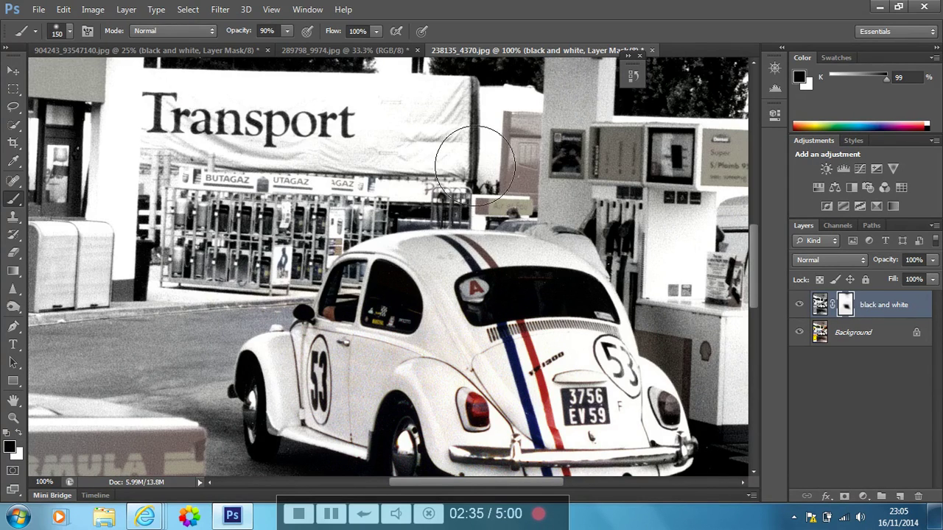
mouse_move(463, 317)
left_mouse_down()
mouse_move(523, 308)
mouse_move(573, 321)
left_mouse_up()
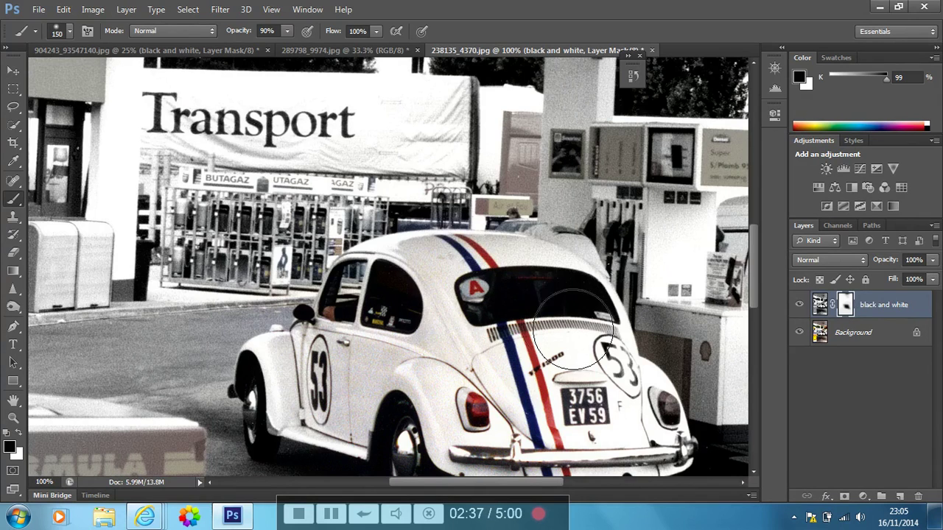
mouse_move(327, 432)
left_mouse_down()
mouse_move(432, 439)
mouse_move(437, 467)
mouse_move(570, 456)
mouse_move(651, 472)
mouse_move(693, 458)
mouse_move(650, 413)
mouse_move(600, 323)
mouse_move(549, 311)
mouse_move(597, 320)
mouse_move(518, 316)
mouse_move(458, 332)
mouse_move(463, 394)
mouse_move(413, 366)
mouse_move(391, 372)
mouse_move(561, 383)
mouse_move(586, 358)
mouse_move(578, 383)
left_mouse_up()
key("ctrl+minus")
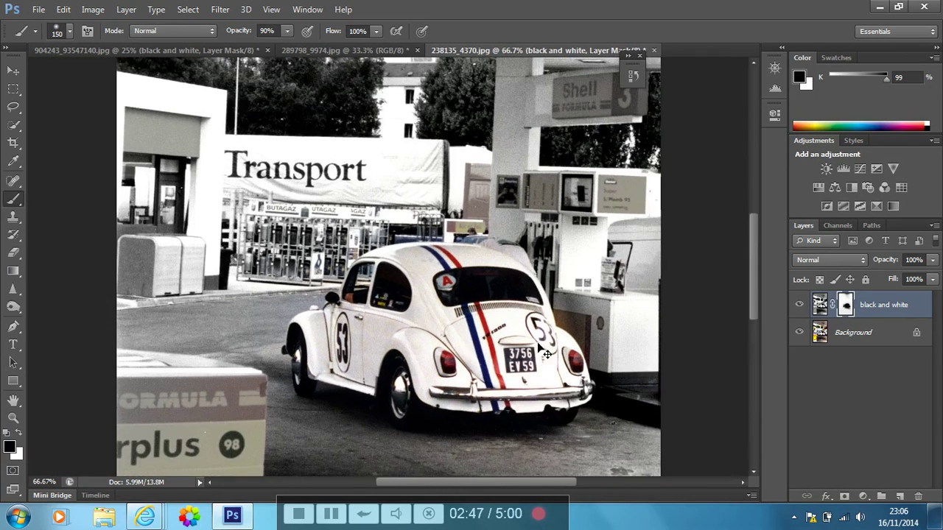
mouse_move(434, 408)
left_mouse_down()
mouse_move(424, 381)
mouse_move(355, 381)
mouse_move(486, 412)
mouse_move(593, 420)
mouse_move(519, 310)
mouse_move(430, 297)
mouse_move(398, 324)
left_mouse_up()
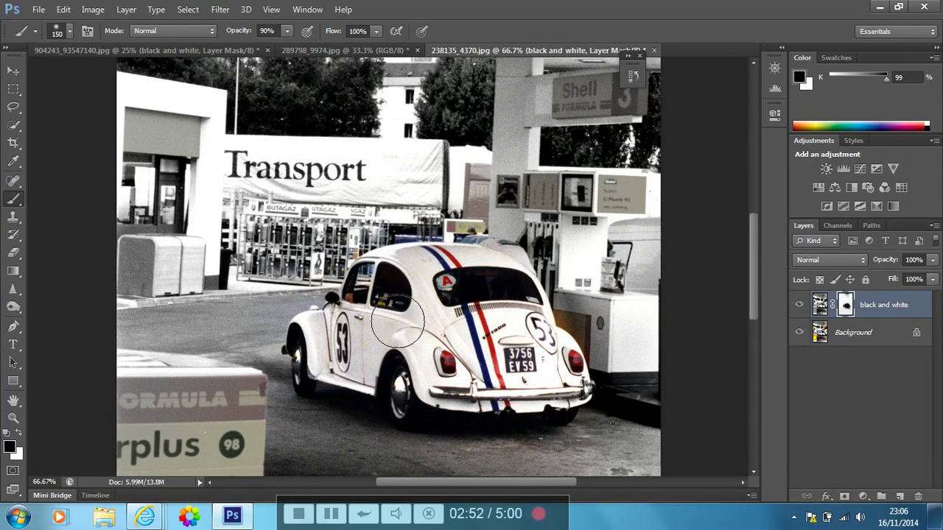
Switch the foreground colour back to white and enlarge the brush to 300 pixels for masking beside the car.
left_click(20, 440)
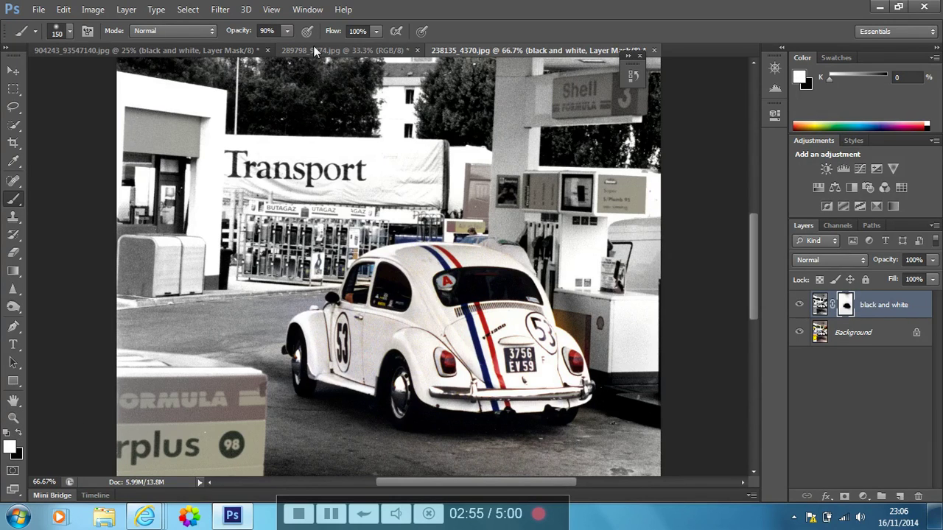
key("bracketright")
key("bracketright")
key("bracketright")
key("bracketright")
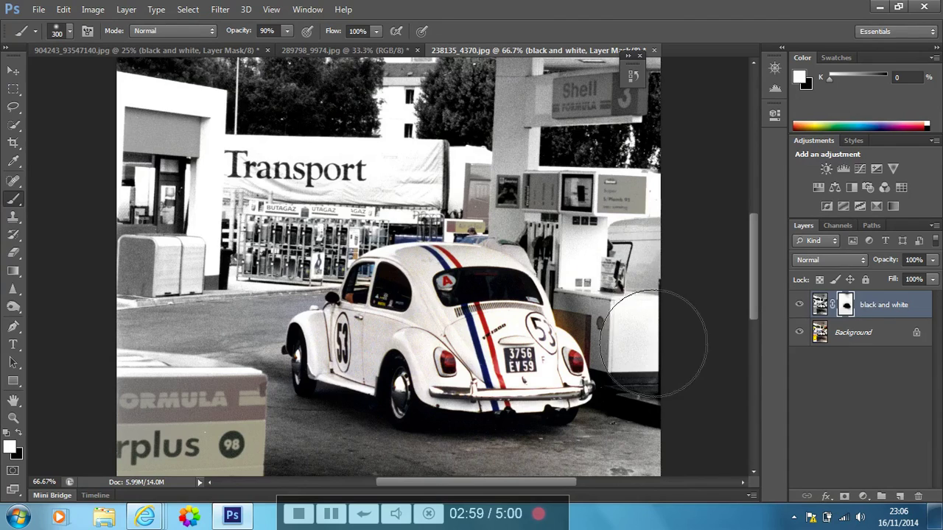
Reduce the brush to 100 pixels and paint white on the mask over the coloured pump base beside the Beetle's rear.
key("ctrl+minus")
key("ctrl+plus")
key("ctrl+plus")
key("ctrl+plus")
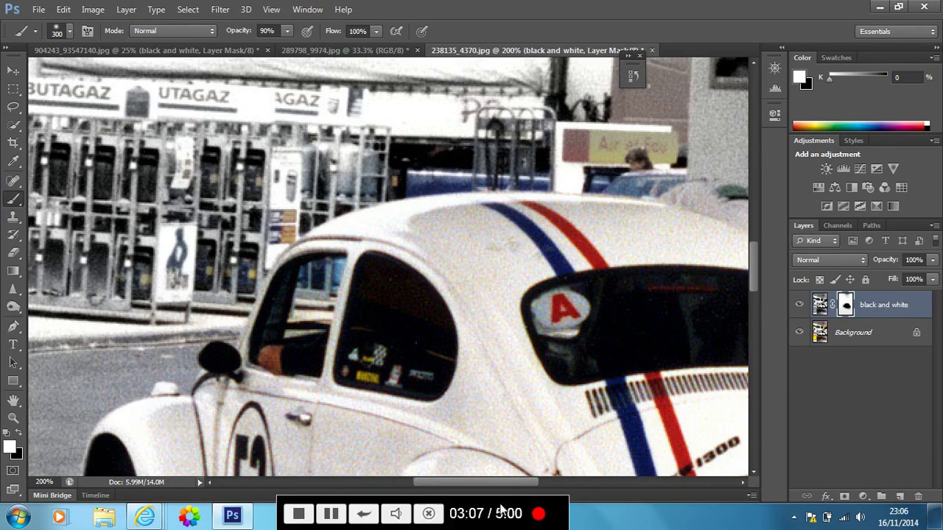
left_click_drag(508, 481, 590, 482)
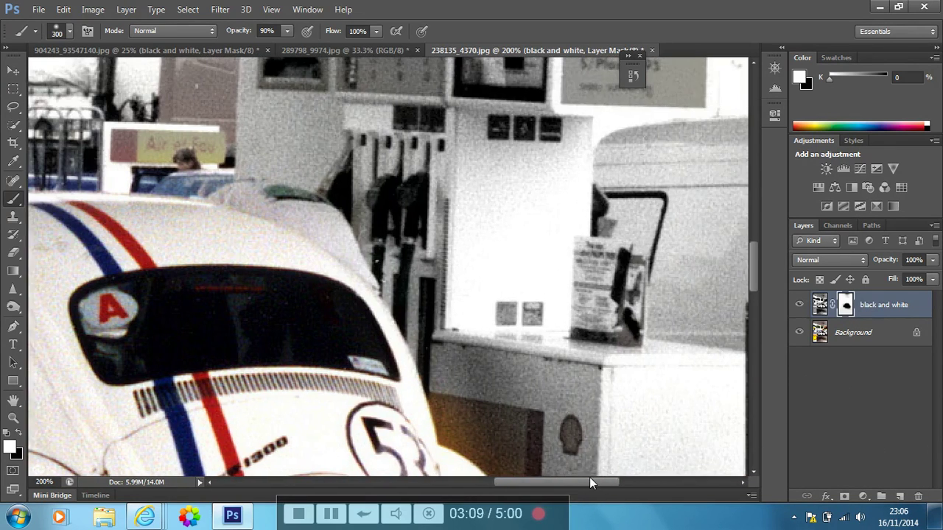
left_click_drag(752, 250, 758, 274)
key("bracketleft")
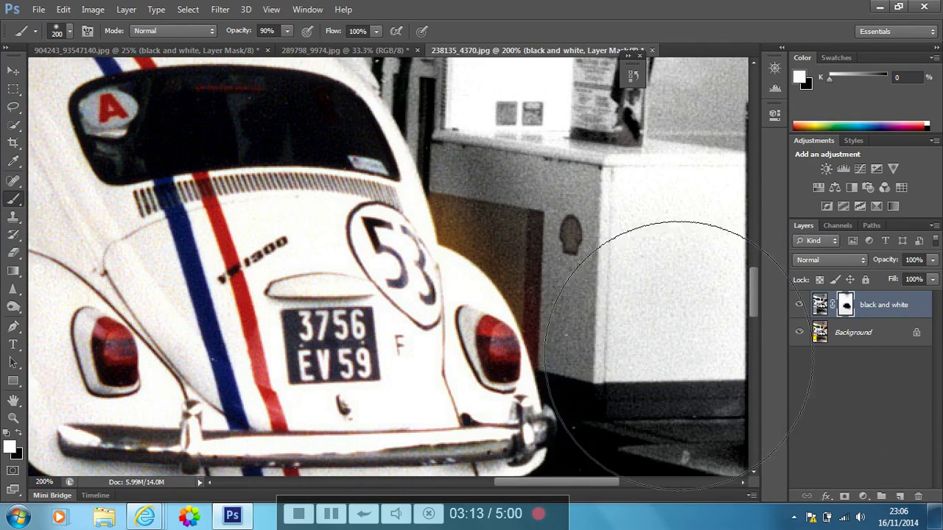
key("bracketleft")
key("bracketleft")
key("bracketleft")
key("bracketleft")
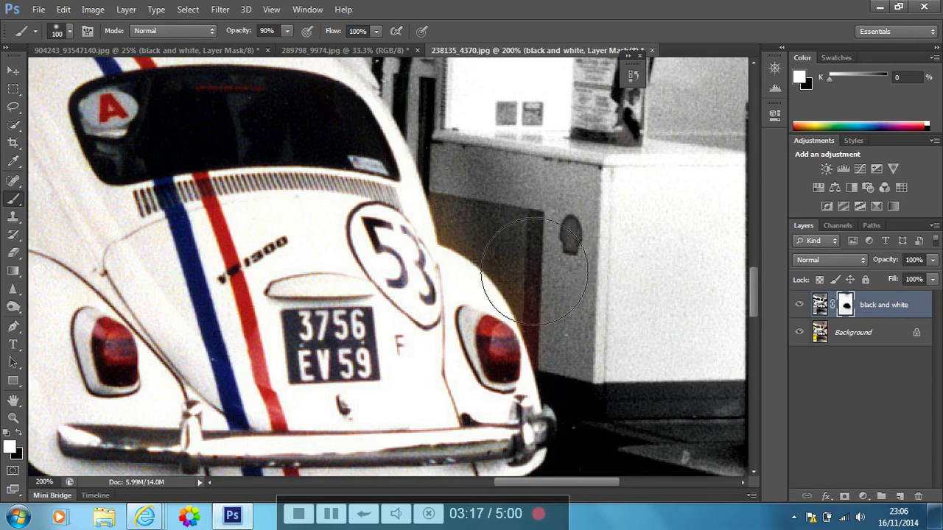
Paint white on the mask with a 60-pixel brush to remove the remaining colour between the pump base and the Beetle's edge.
key("bracketleft")
key("bracketleft")
key("bracketleft")
key("bracketleft")
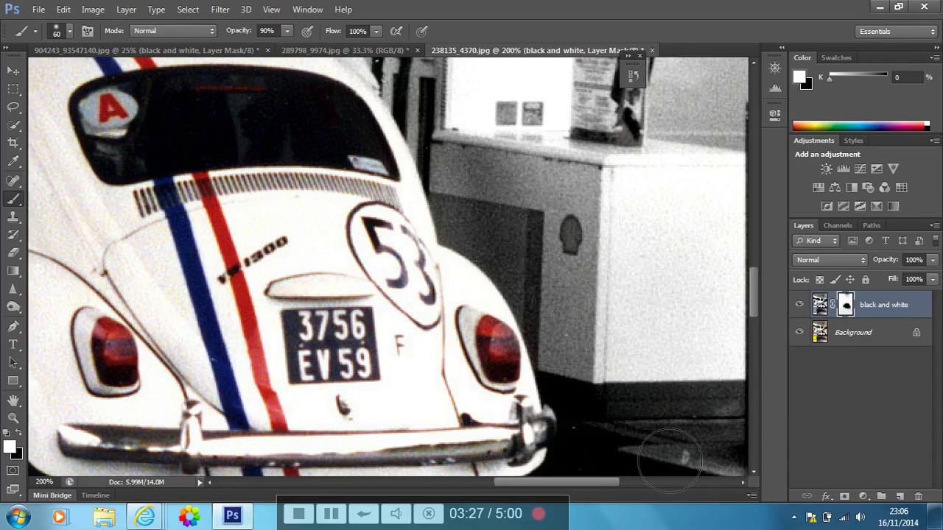
key("ctrl+minus")
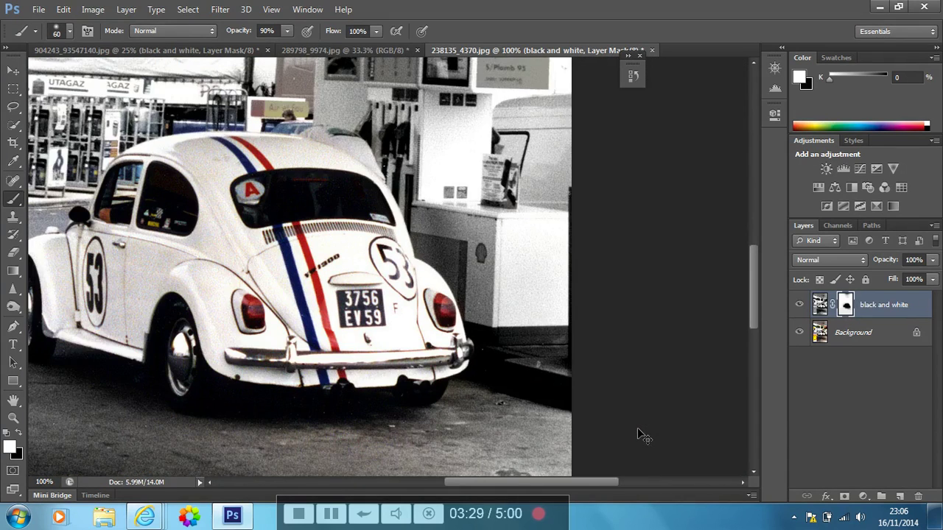
key("ctrl+minus")
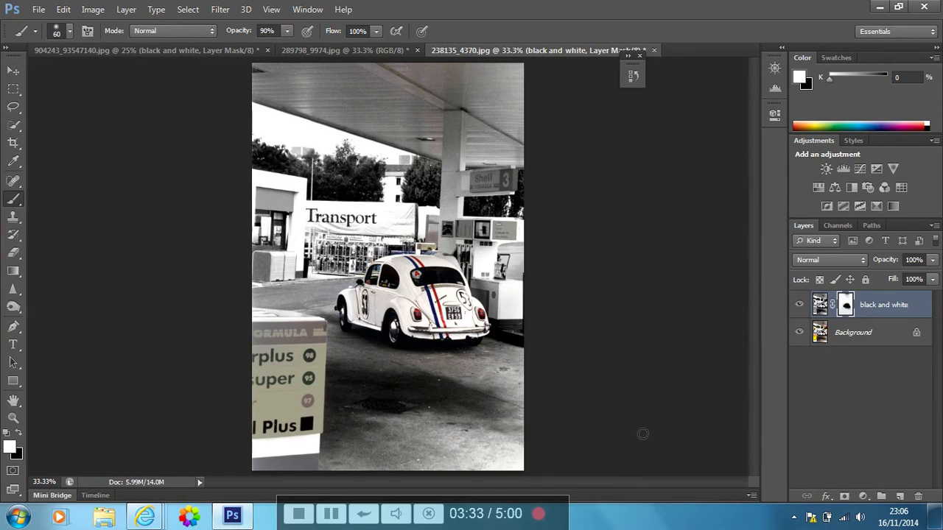
Apply a Color Balance adjustment to the Background layer's midtones with color levels +9, -6 and +5.
left_click(843, 345)
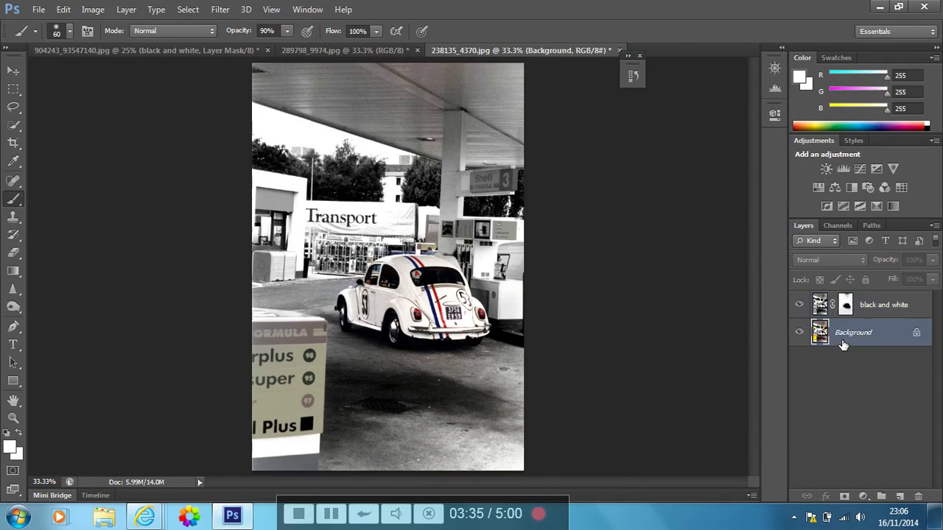
left_click(92, 9)
mouse_move(120, 42)
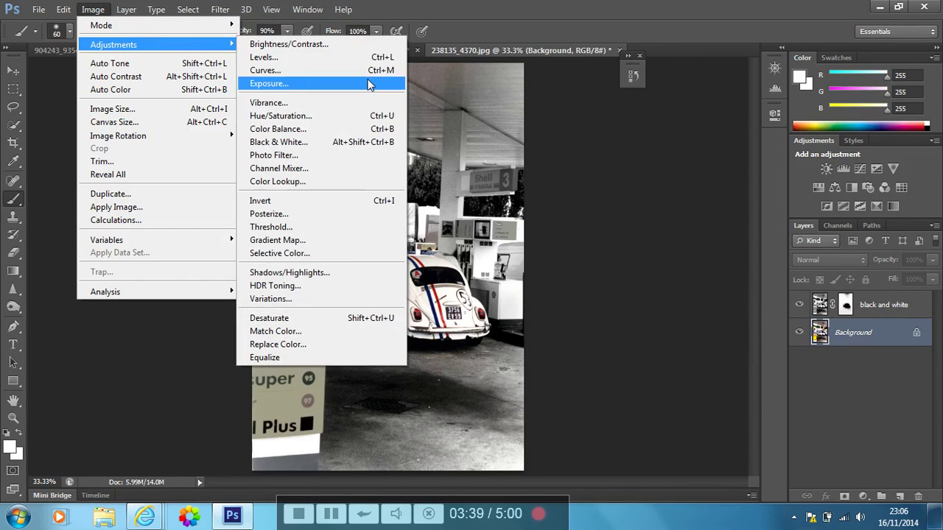
left_click(361, 128)
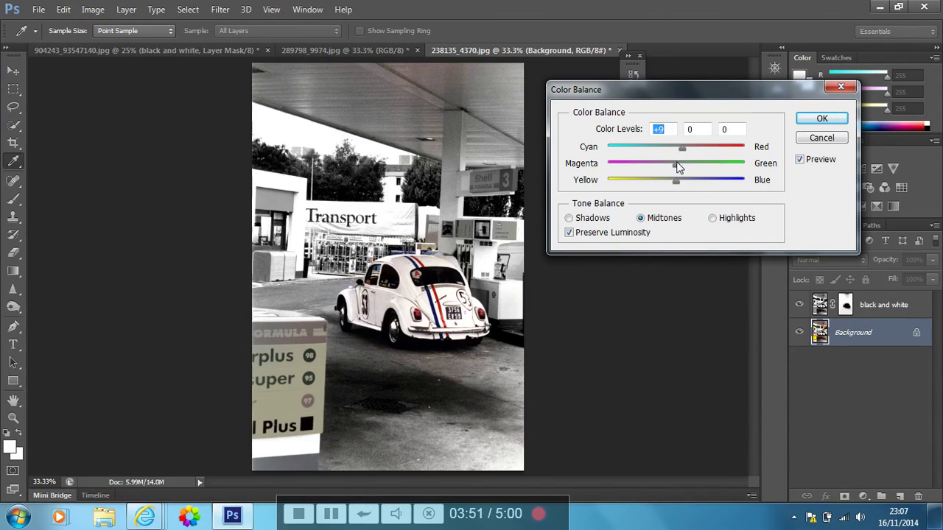
left_click_drag(676, 164, 679, 179)
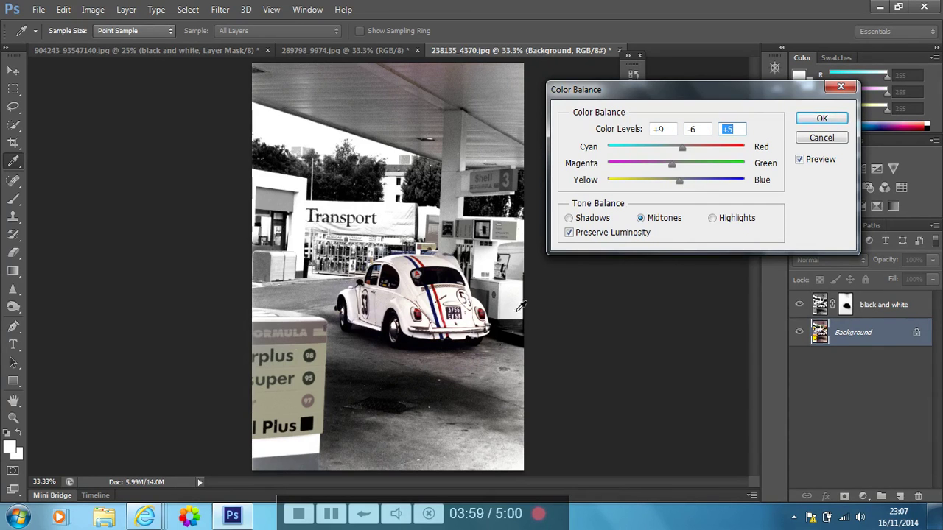
left_click(827, 121)
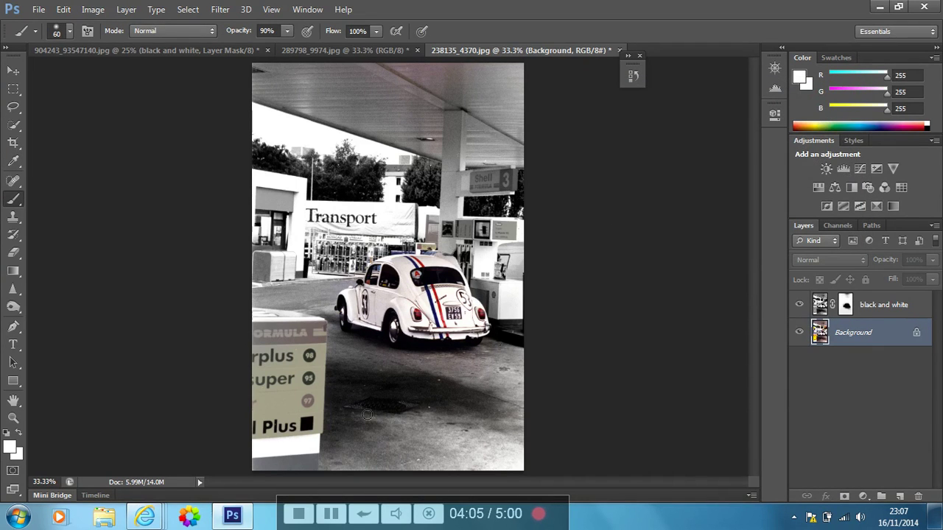
Select the black and white layer together with the Background layer and merge them into one.
left_click_drag(827, 316, 830, 319)
left_click(829, 317, "ctrl")
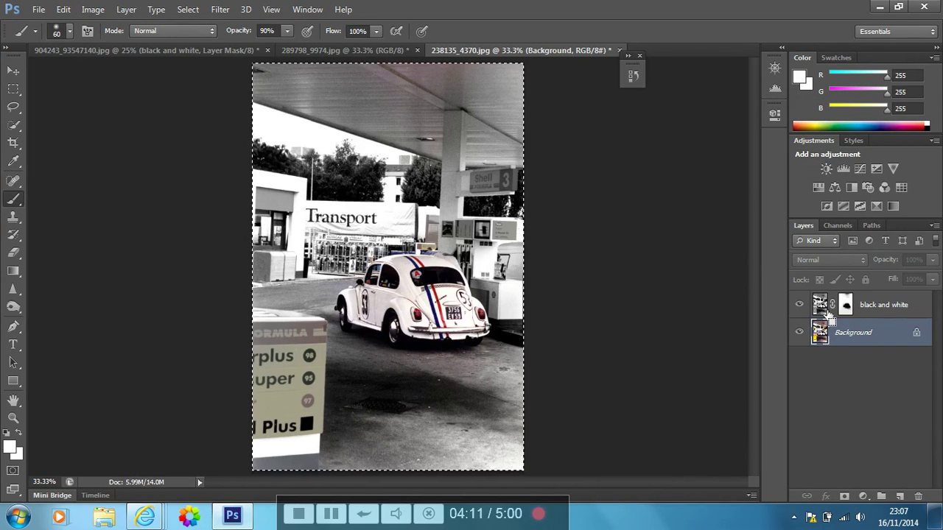
left_click(860, 307)
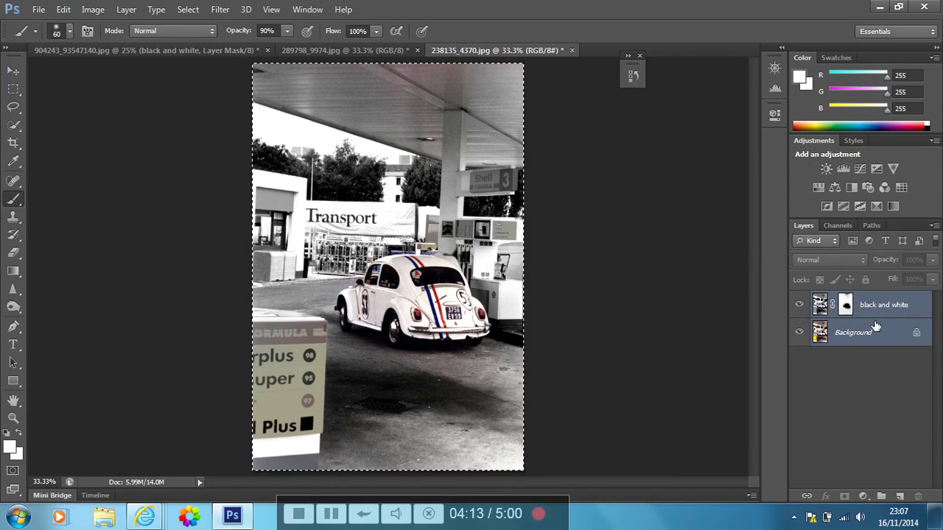
right_click(868, 338)
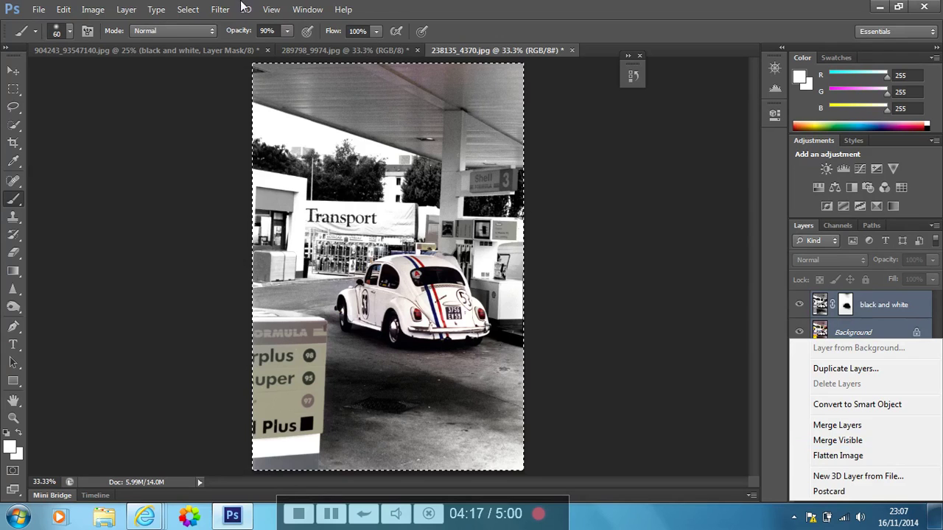
left_click(125, 11)
left_click(125, 10)
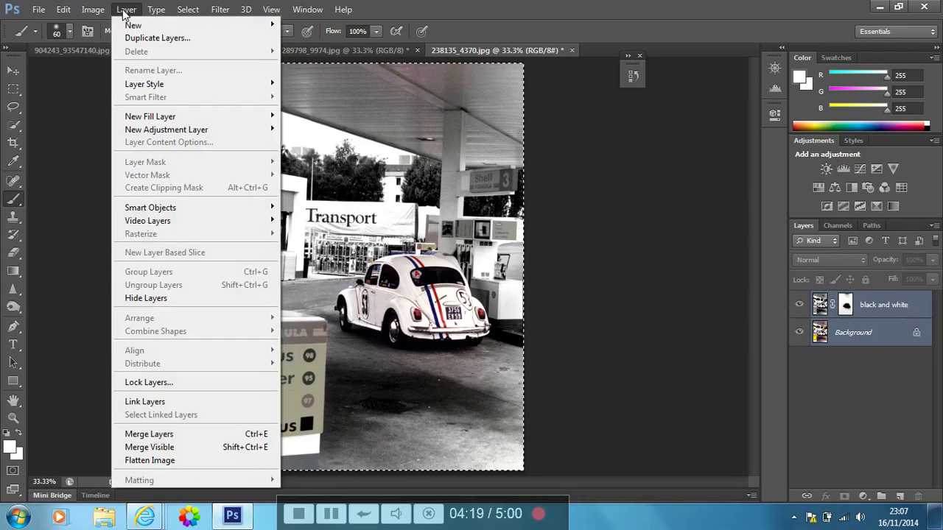
left_click(214, 434)
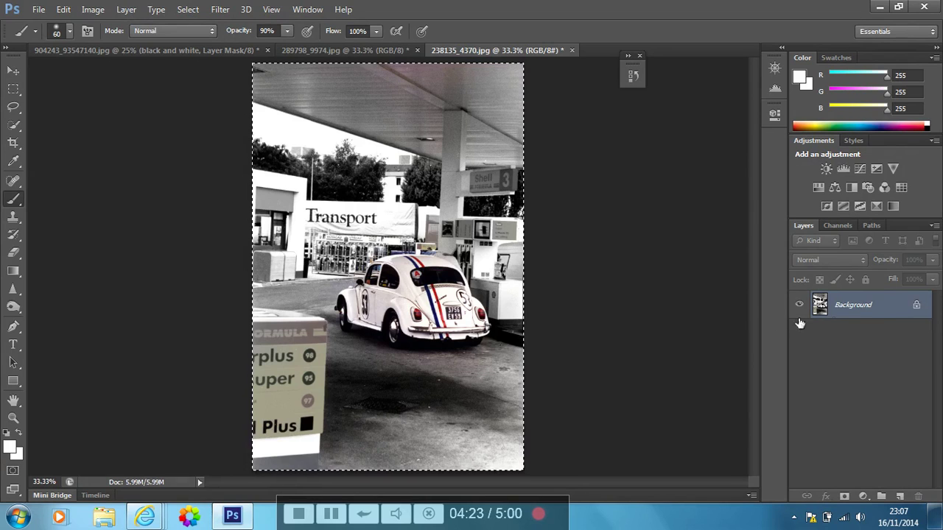